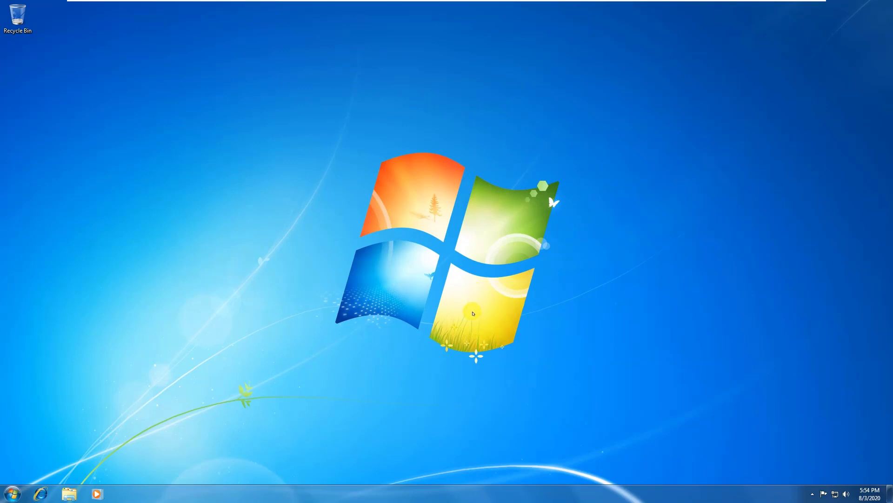
# Examine the contents of Local Disk (C:) and Local Disk (D:) in the computer's drive list
pyautogui.click(12, 491)
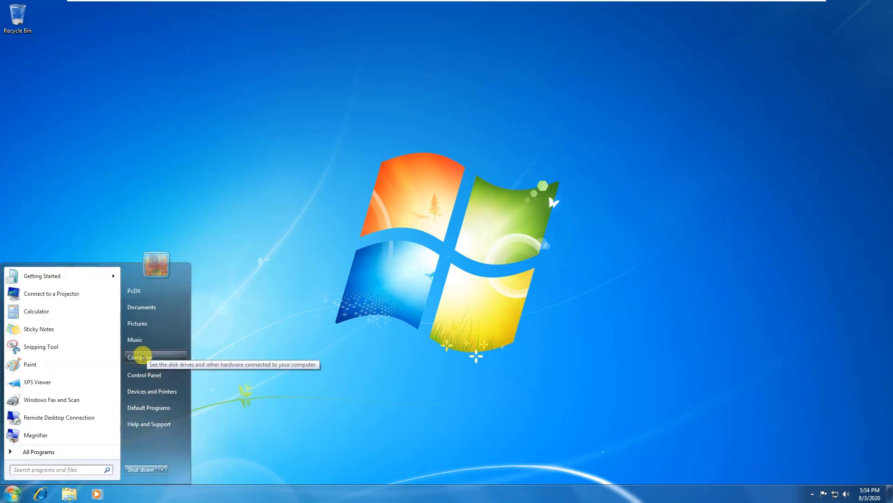
pyautogui.click(144, 357)
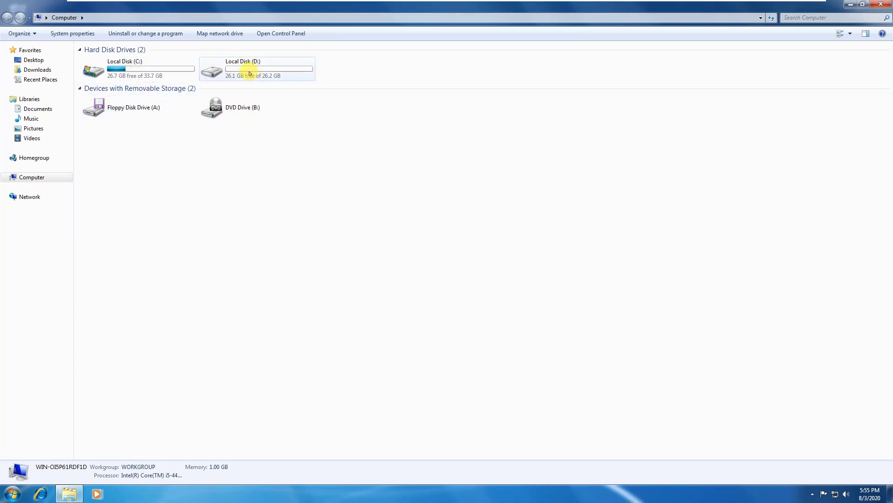
pyautogui.doubleClick(136, 69)
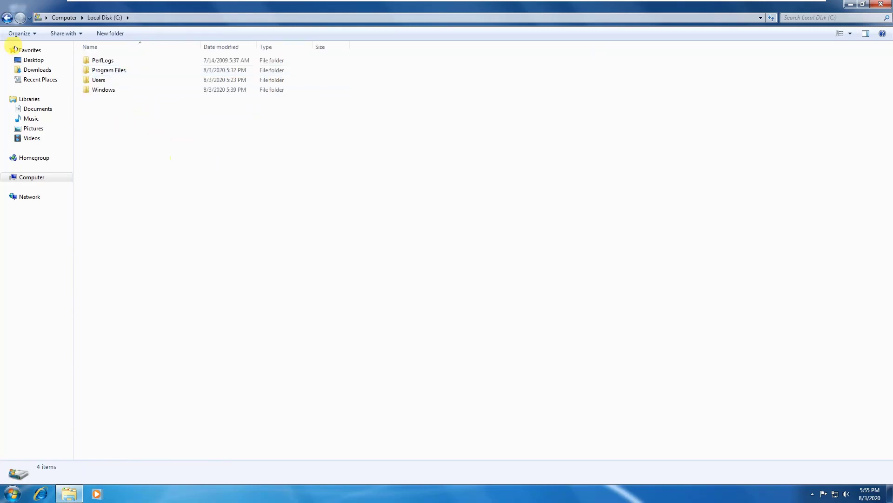
pyautogui.click(8, 17)
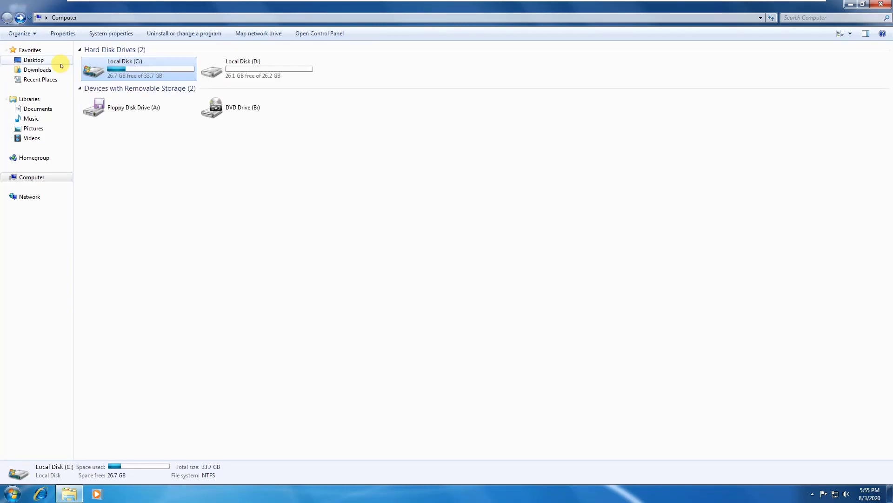
pyautogui.doubleClick(248, 69)
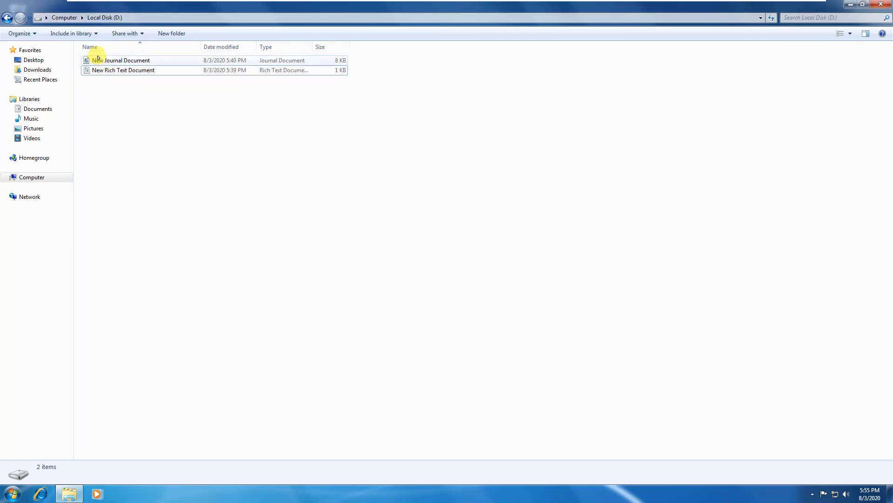
pyautogui.click(6, 19)
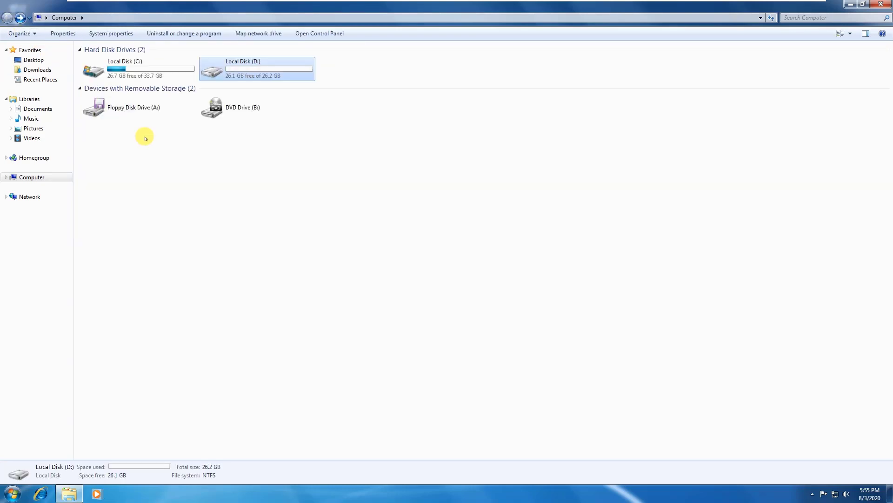
pyautogui.doubleClick(114, 61)
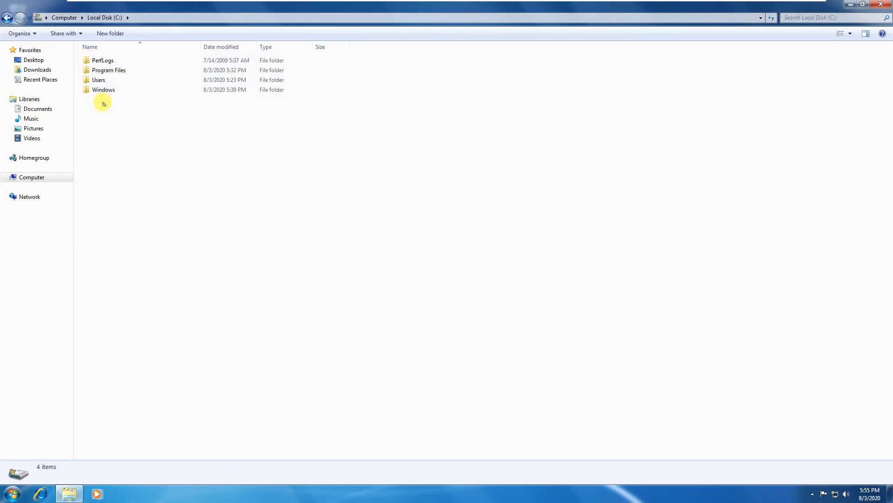
pyautogui.click(7, 17)
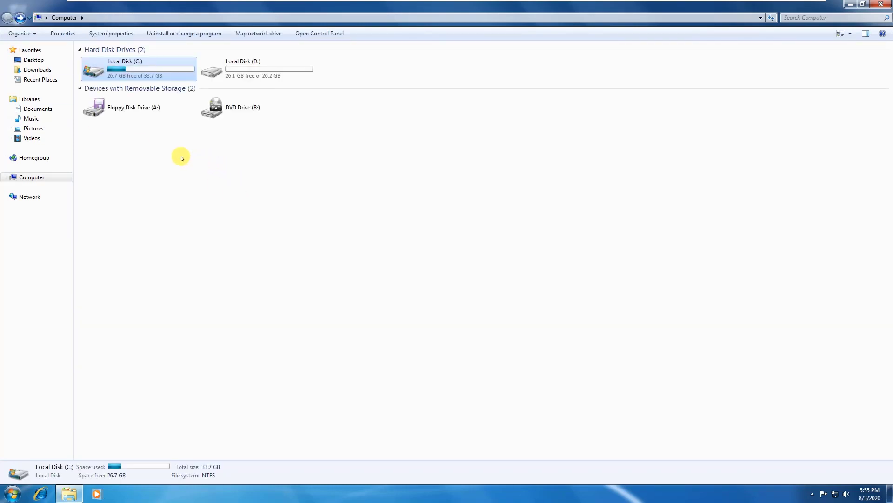
pyautogui.click(210, 172)
pyautogui.click(881, 4)
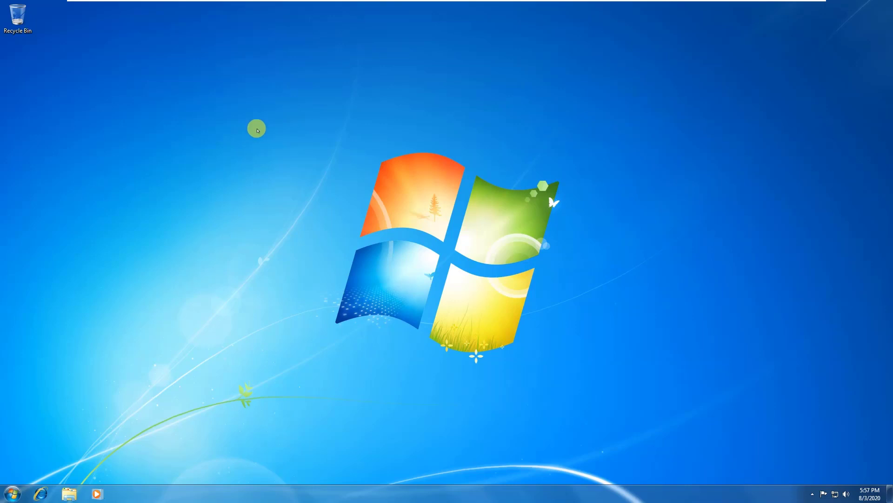
# Attach the ESD-ISO installation disc to the virtual machine's CD/DVD (SATA) drive and dismiss the AutoPlay prompt
pyautogui.moveTo(205, 2)
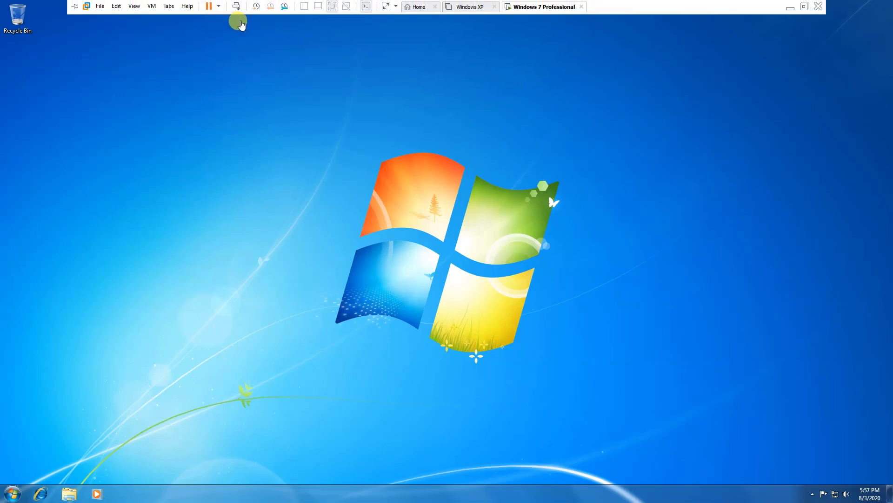
pyautogui.click(151, 9)
pyautogui.moveTo(160, 28)
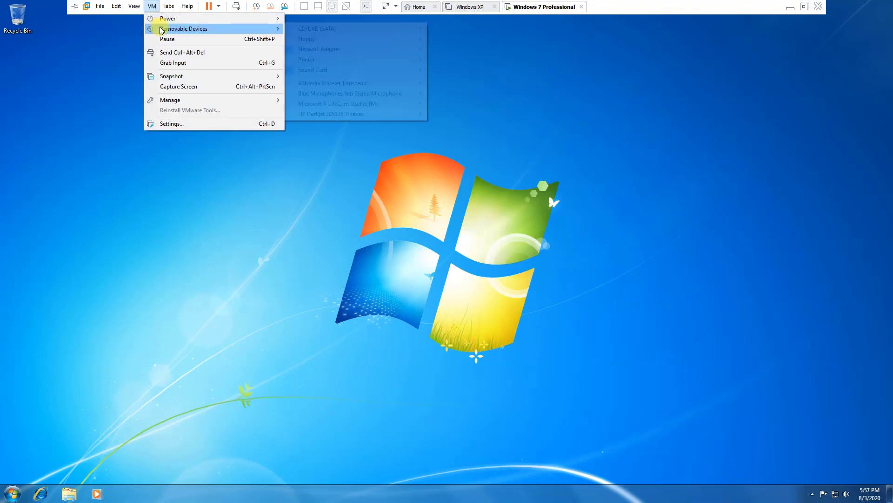
pyautogui.moveTo(303, 28)
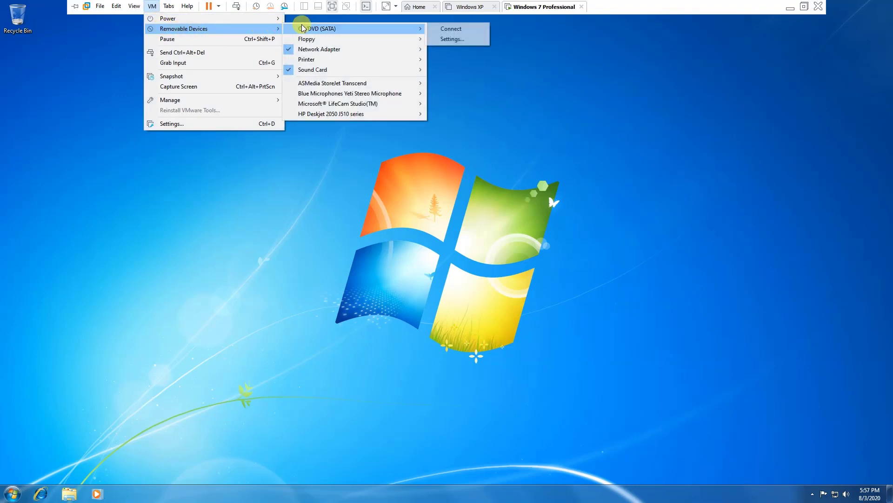
pyautogui.click(451, 38)
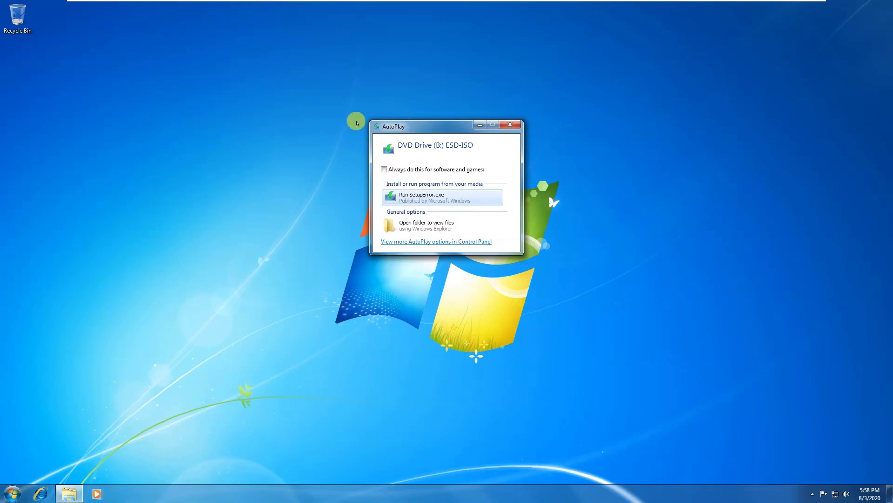
pyautogui.click(510, 124)
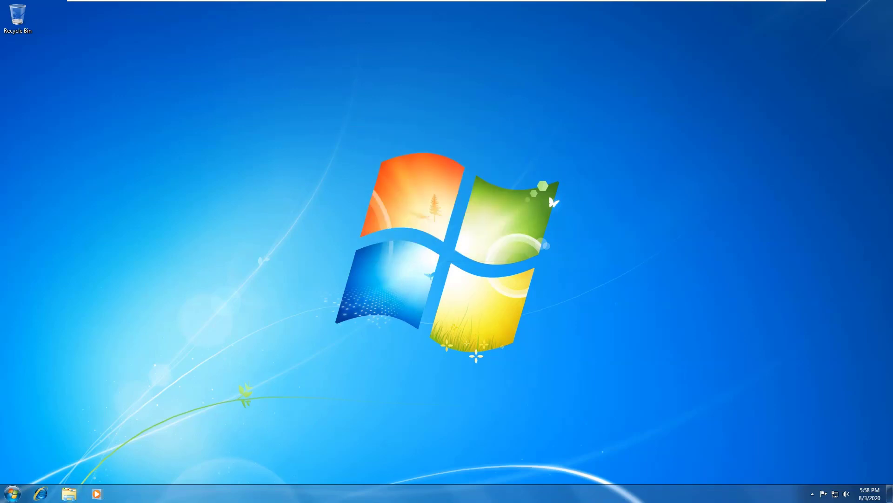
# Restart the virtual machine and boot it from the CD-ROM Drive
pyautogui.click(12, 492)
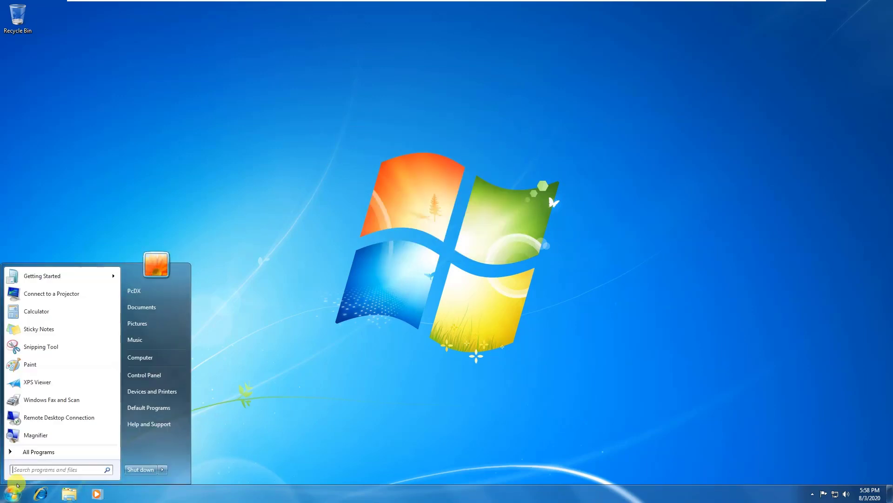
pyautogui.click(162, 470)
pyautogui.click(190, 459)
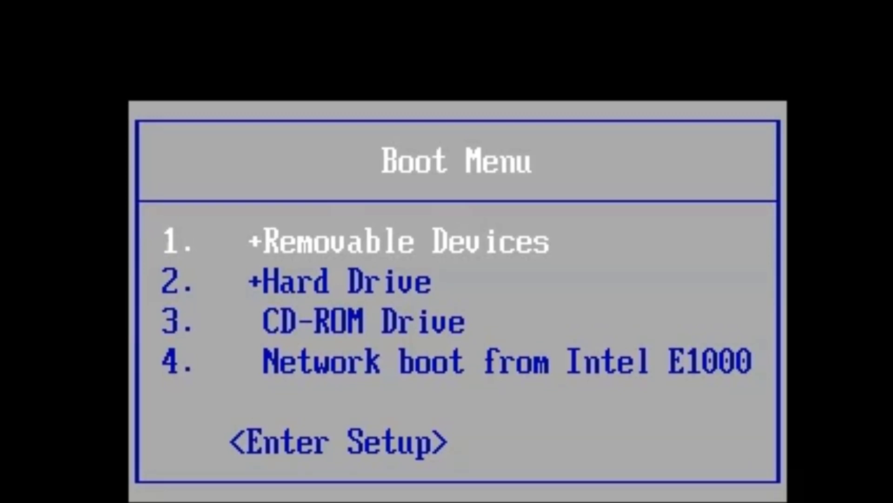
pyautogui.press('Down')
pyautogui.press('Down')
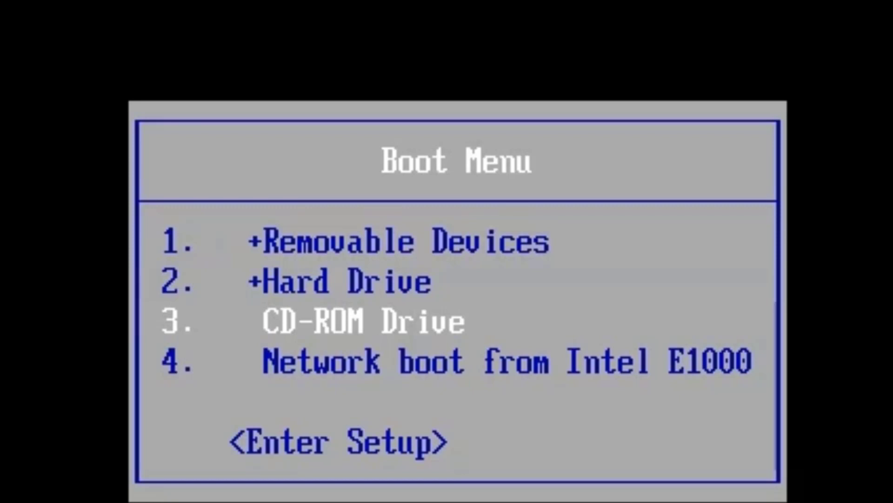
pyautogui.press('Return')
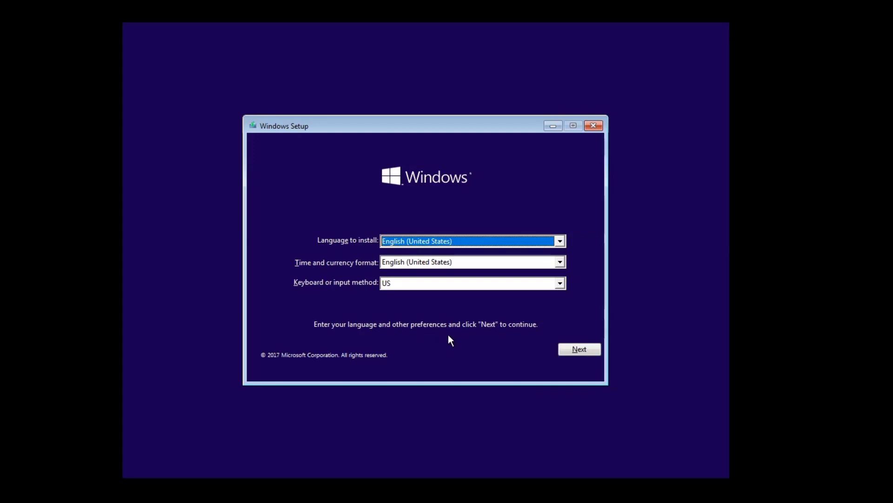
# Start the Windows installation with English (United States) and the US keyboard, and continue without a product key
pyautogui.click(574, 349)
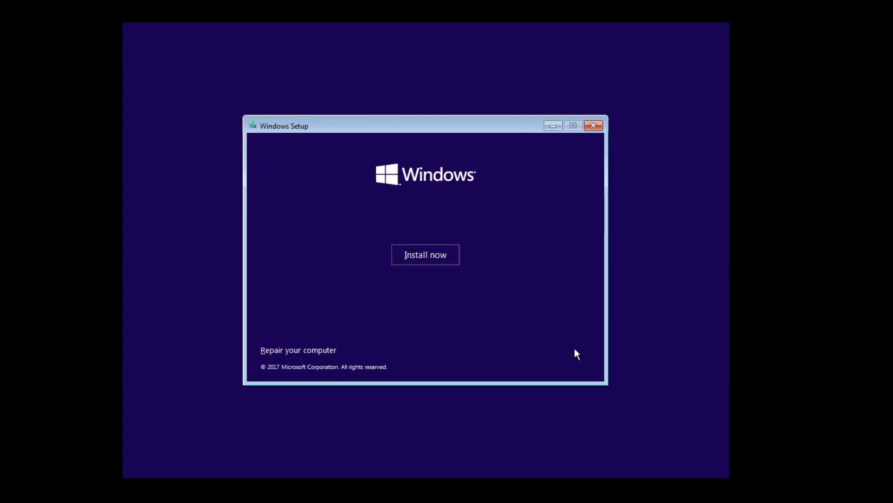
pyautogui.click(428, 254)
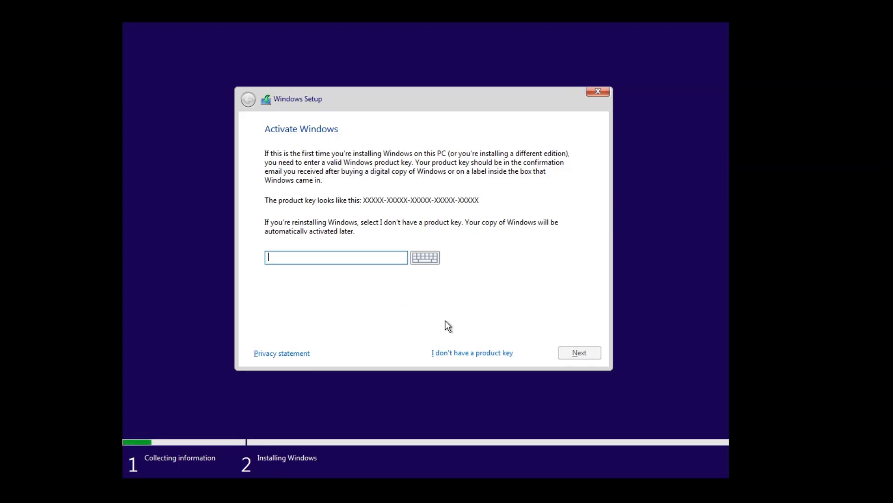
pyautogui.click(456, 352)
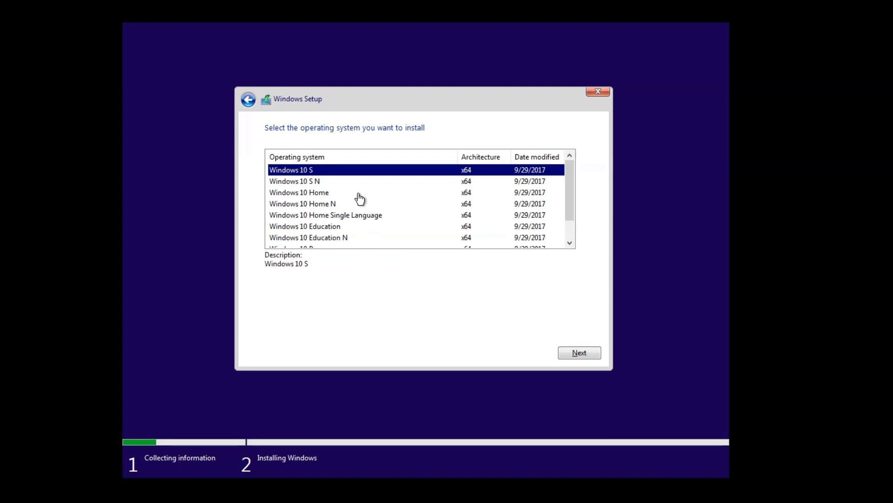
# Choose Windows 10 S as the operating system to install
pyautogui.scroll(-1, 343, 205)
pyautogui.scroll(1, 346, 215)
pyautogui.click(571, 350)
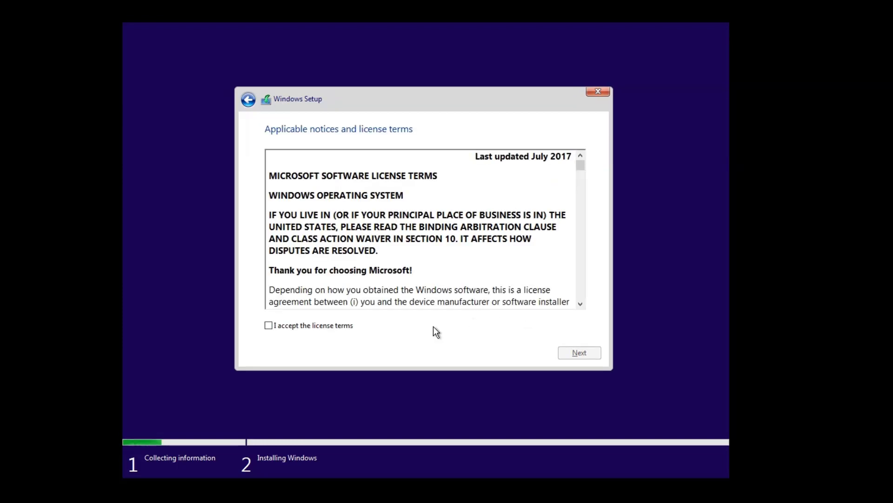
# Accept the license terms and choose the custom installation of Windows only (advanced)
pyautogui.click(302, 325)
pyautogui.click(570, 354)
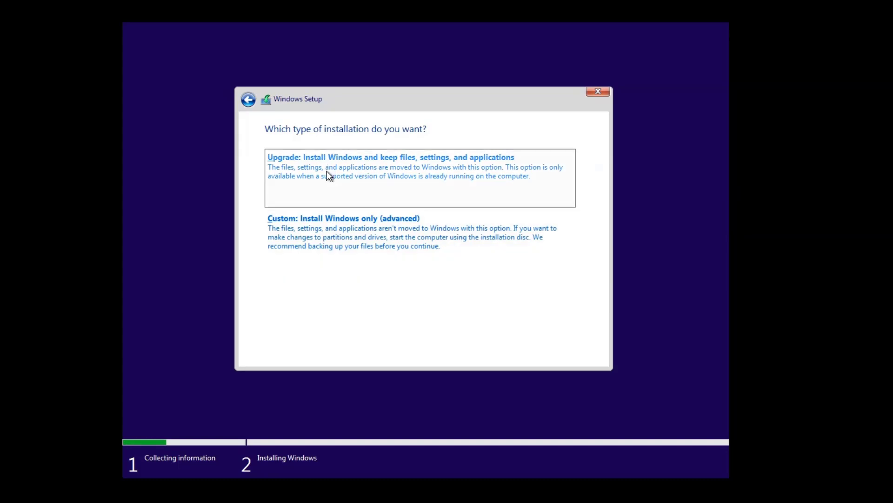
pyautogui.click(312, 242)
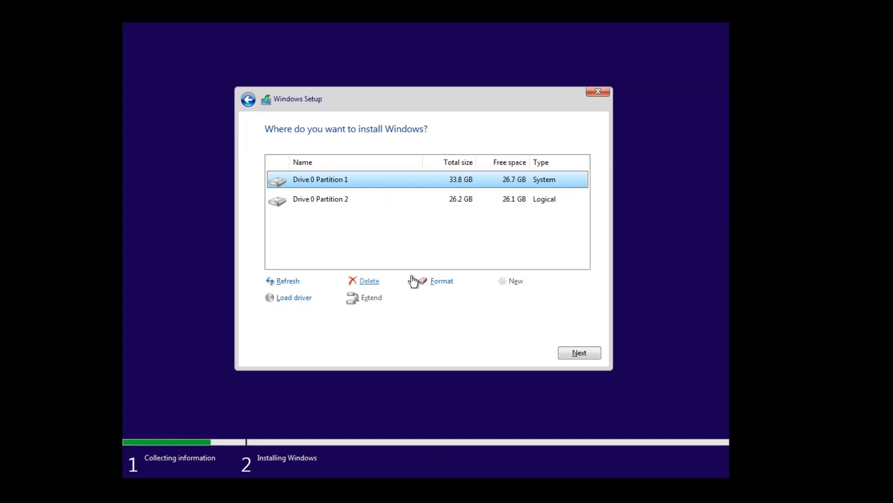
pyautogui.click(437, 281)
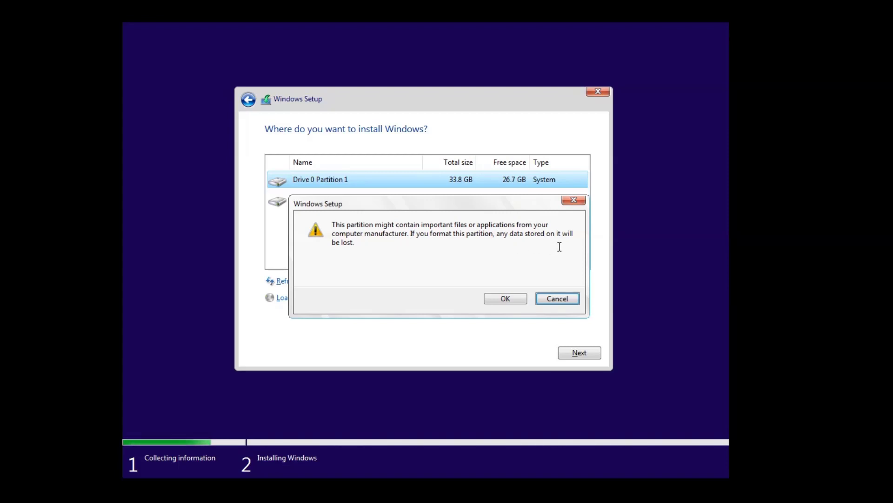
pyautogui.click(565, 297)
pyautogui.click(385, 282)
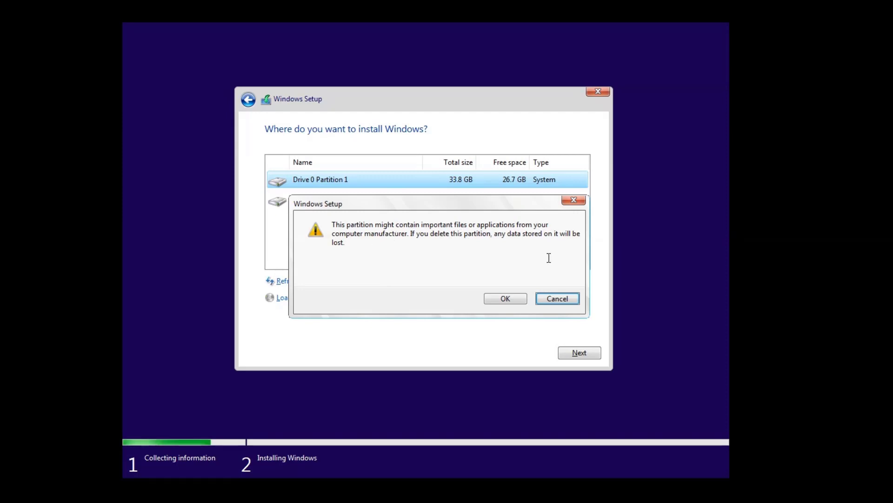
pyautogui.click(548, 299)
# Format the 33.8 GB system partition on Drive 0 and delete it, accepting the data loss for both operations
pyautogui.click(445, 281)
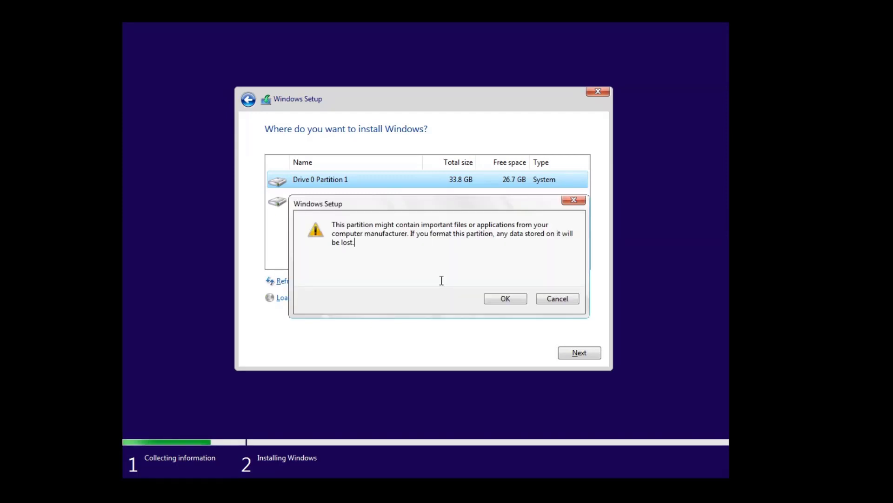
pyautogui.click(499, 308)
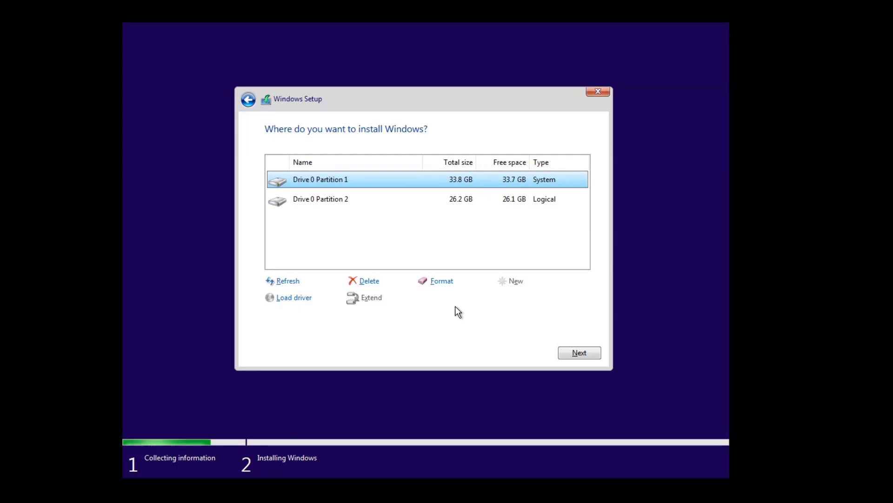
pyautogui.click(366, 281)
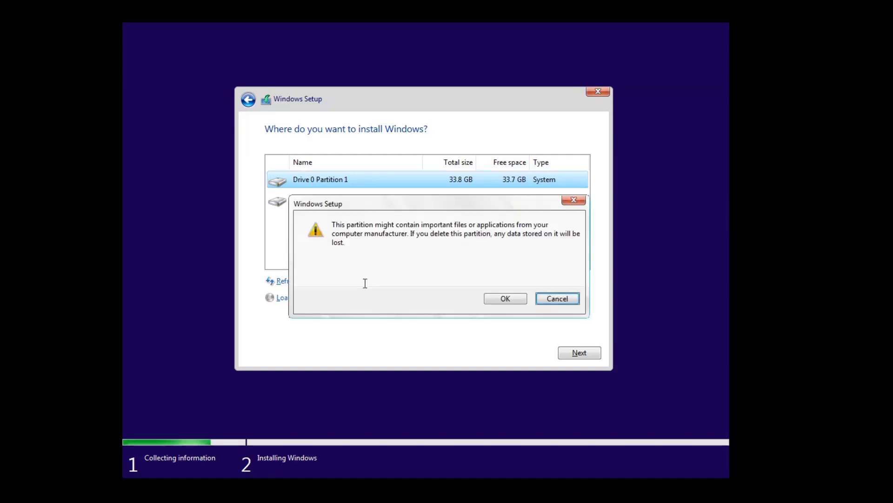
pyautogui.click(497, 297)
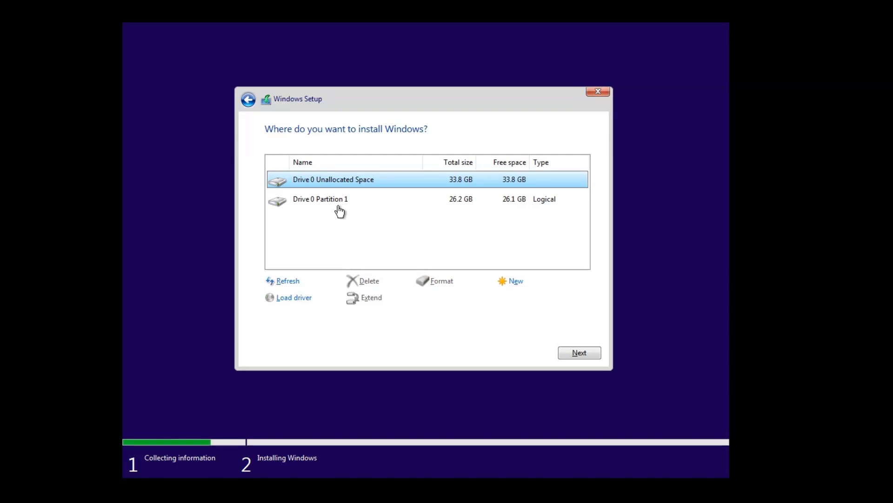
# Quit Windows Setup at the partition selection and cancel the Windows installation
pyautogui.click(587, 94)
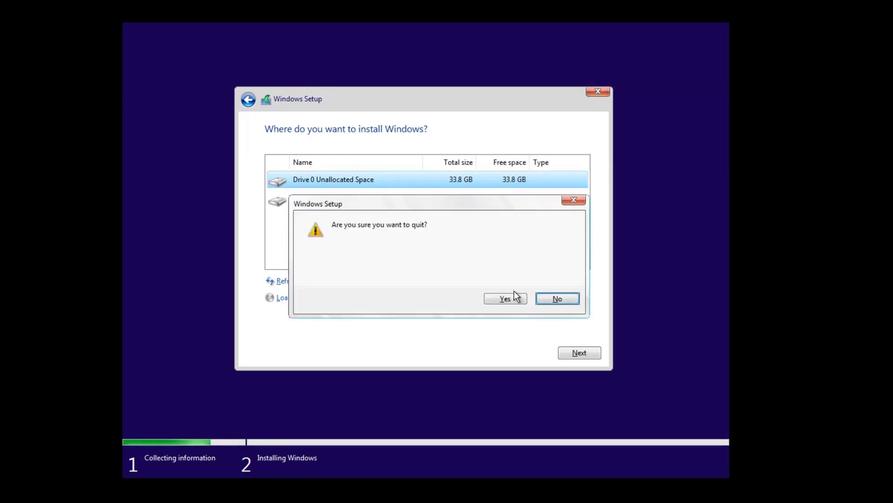
pyautogui.click(502, 298)
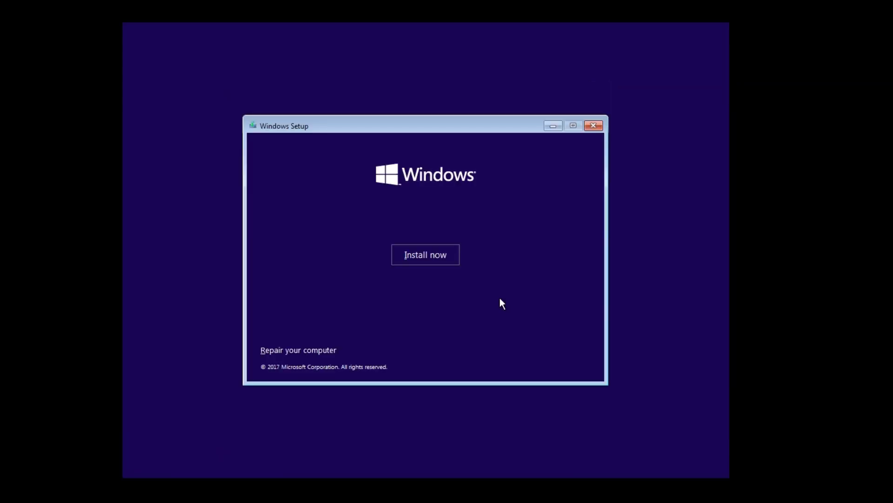
pyautogui.click(591, 127)
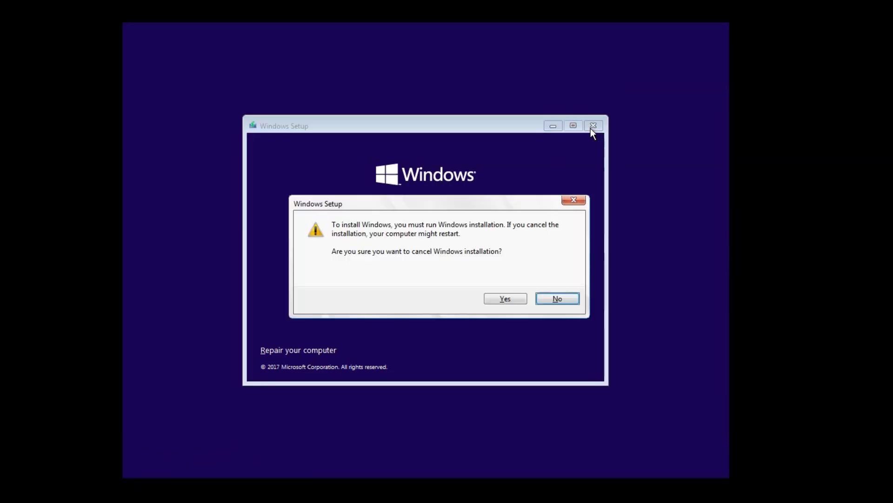
pyautogui.click(495, 297)
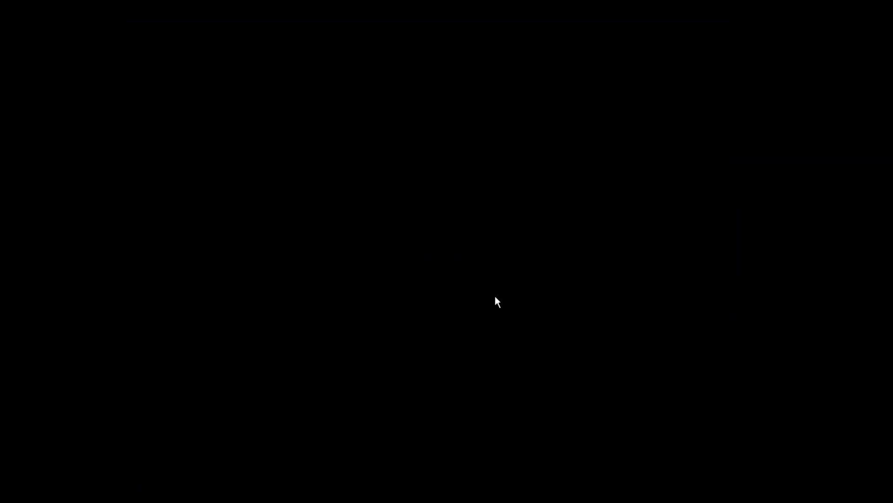